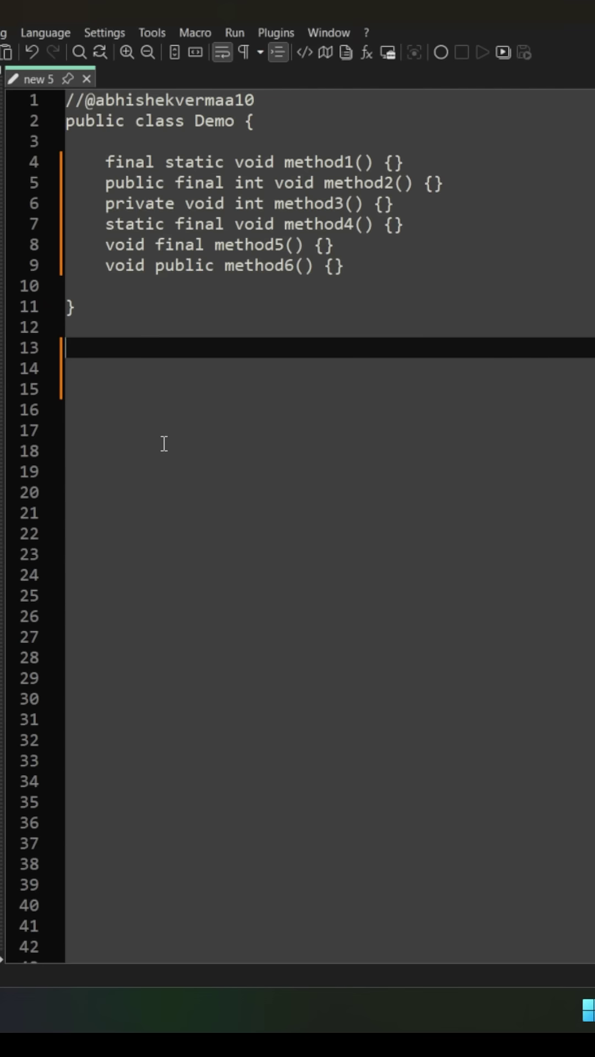
Paste the OPTIONS list with choices A. 1 through F. 6 below the Demo class.
text(OPTIONS: A. 1 B. 2 C. 3 D. 4 E. 5 F. 6)
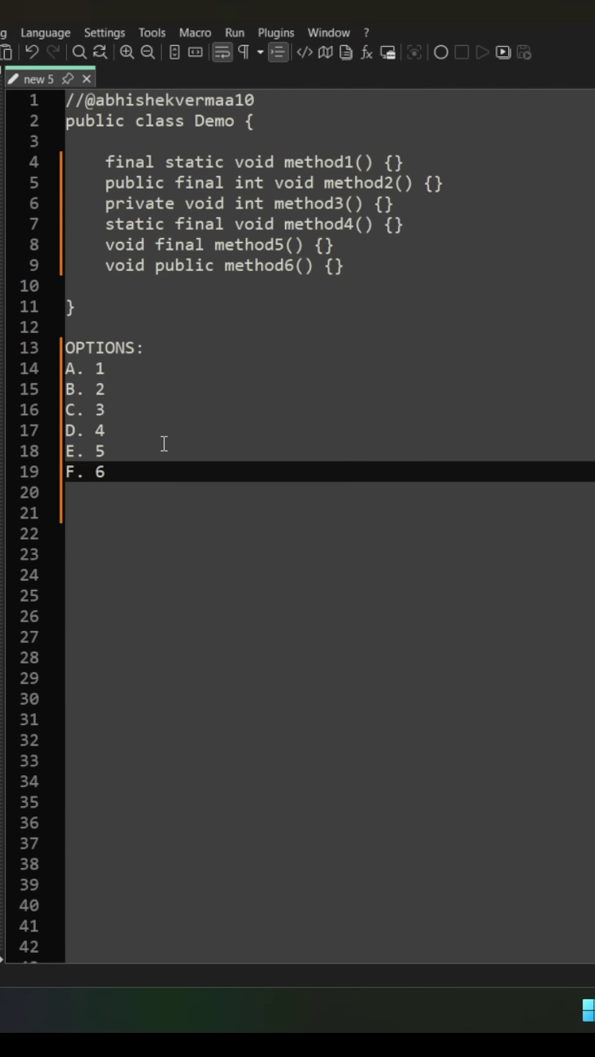